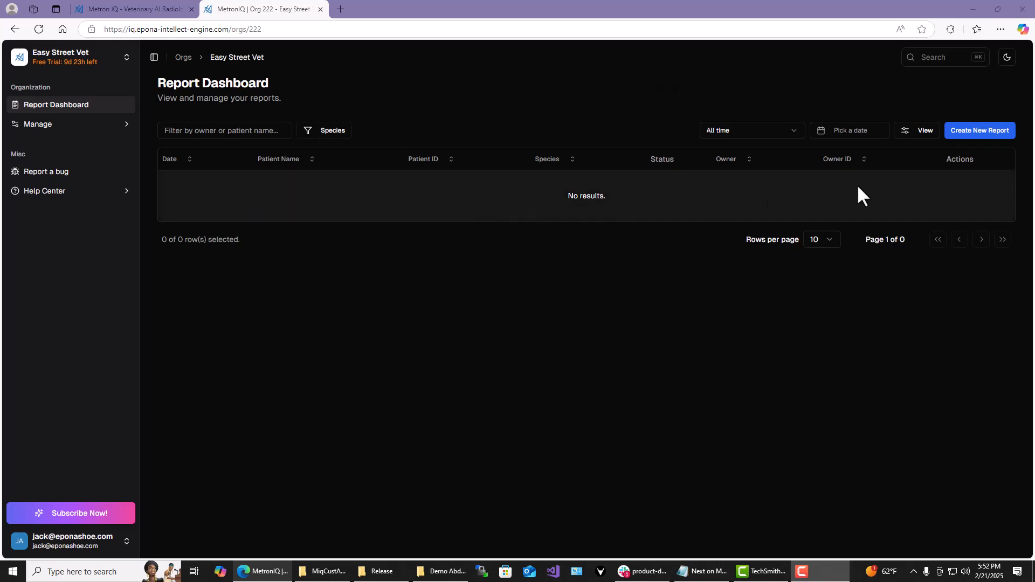
Step: Start a new veterinary report and add a new owner with the owner's full name
left_click(980, 131)
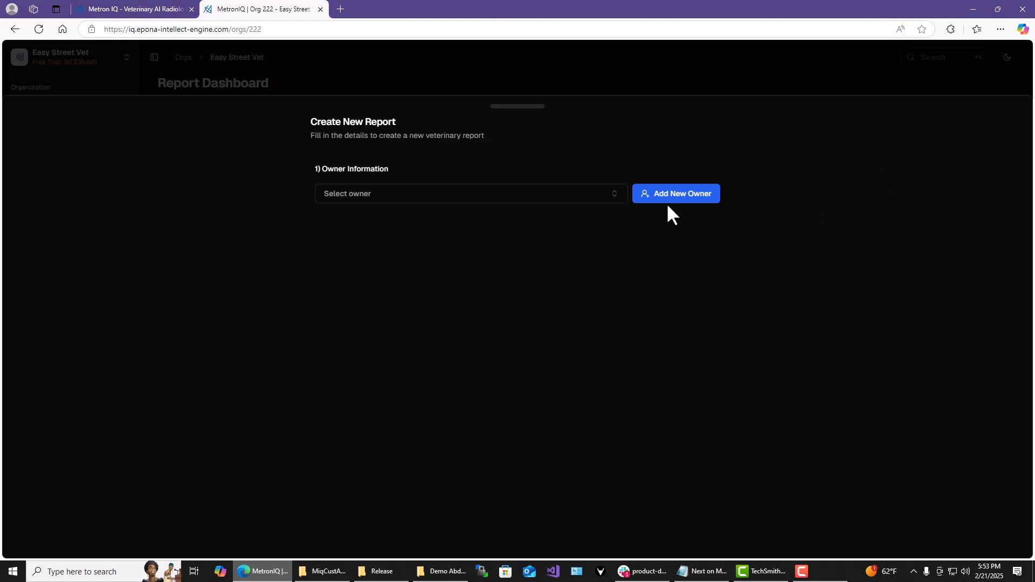
left_click(676, 200)
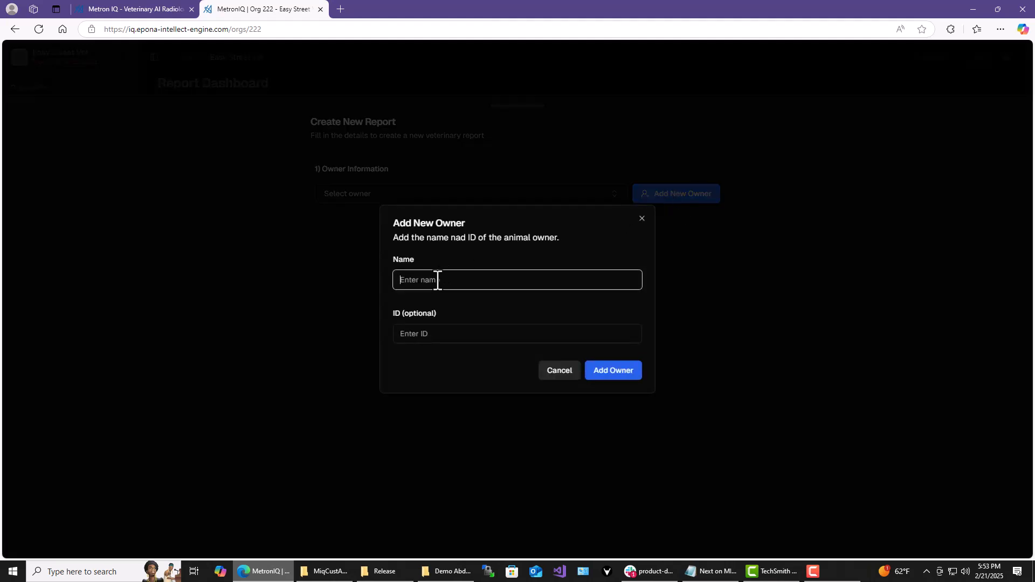
type("Joe Smith")
left_click(609, 373)
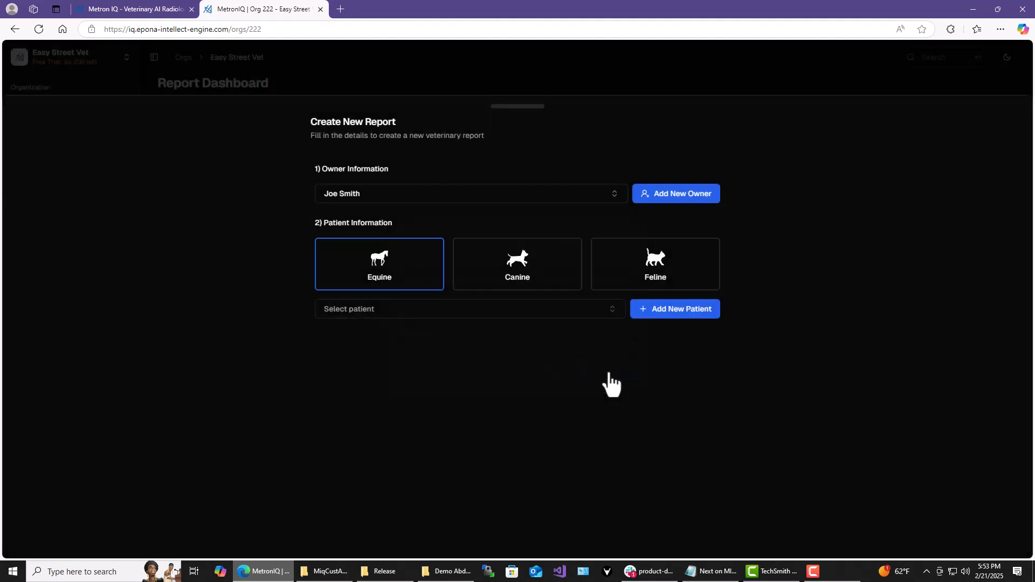
Step: Choose the Canine species and fill in a new patient named Fido with birth year 2020
left_click(499, 275)
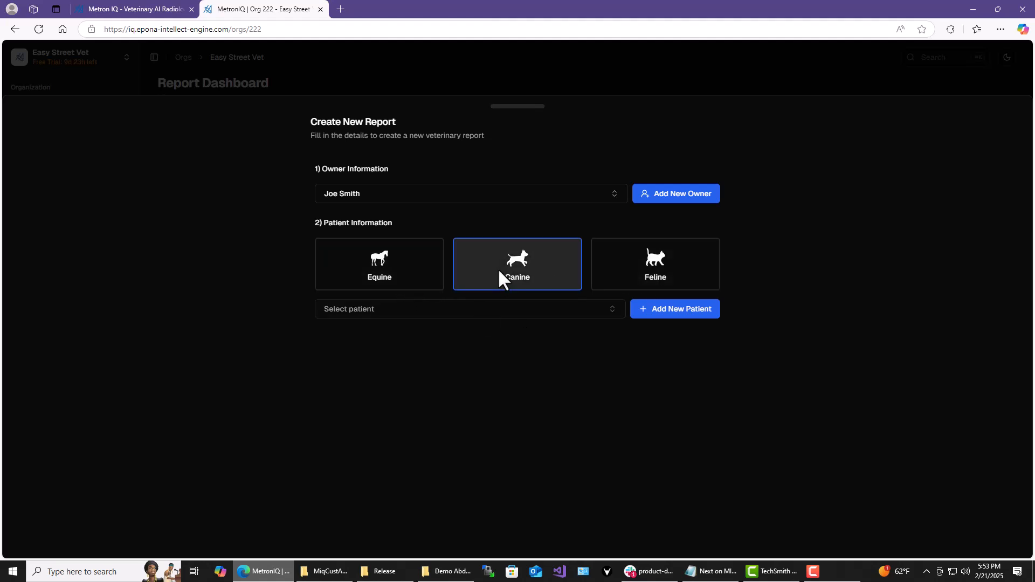
left_click(485, 315)
left_click(681, 316)
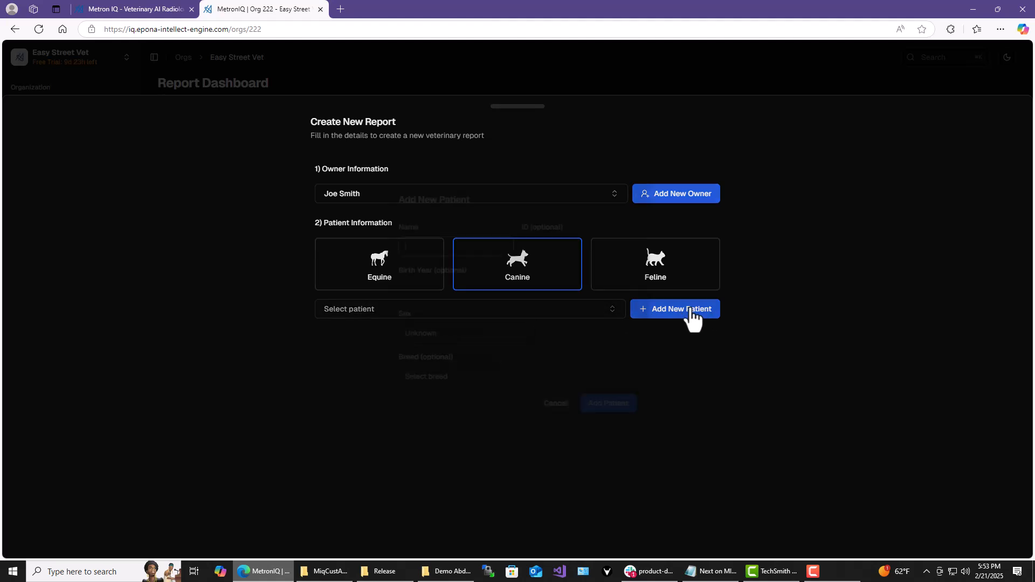
type("Fid")
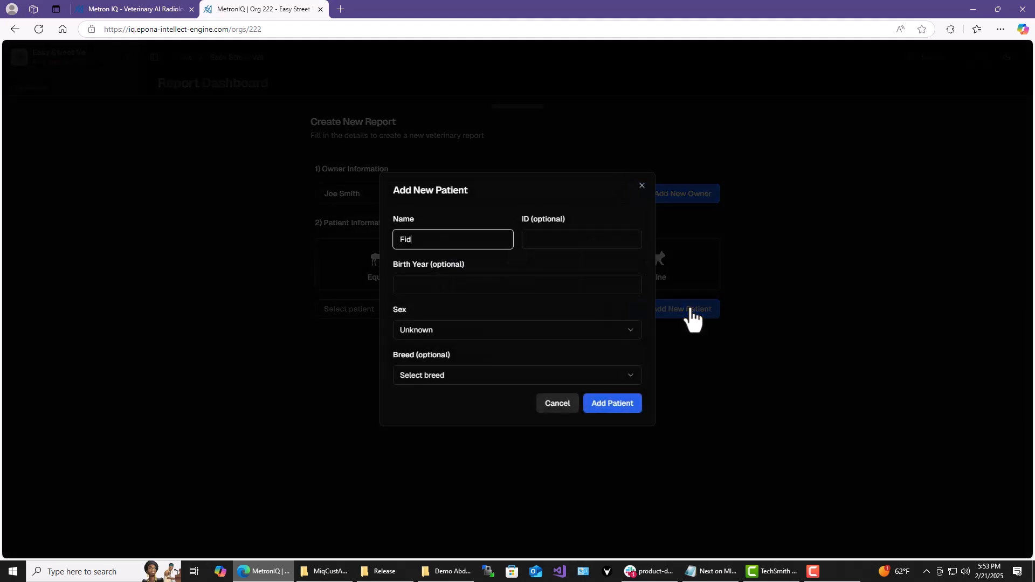
type("eoo")
left_click(485, 284)
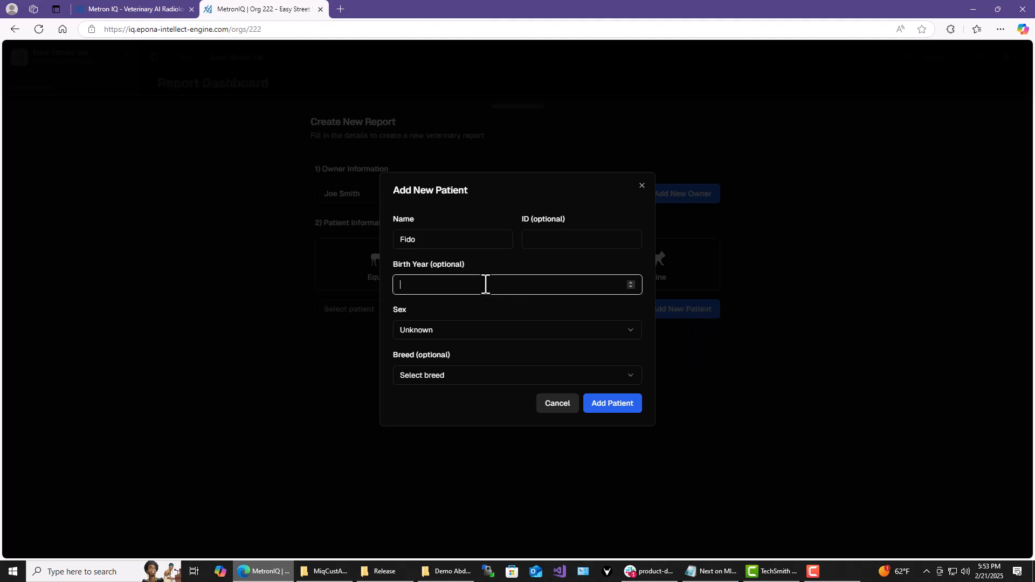
type("2020")
Step: Set the patient's sex to Male Neutered and the breed to poodle, and add the patient
left_click(627, 330)
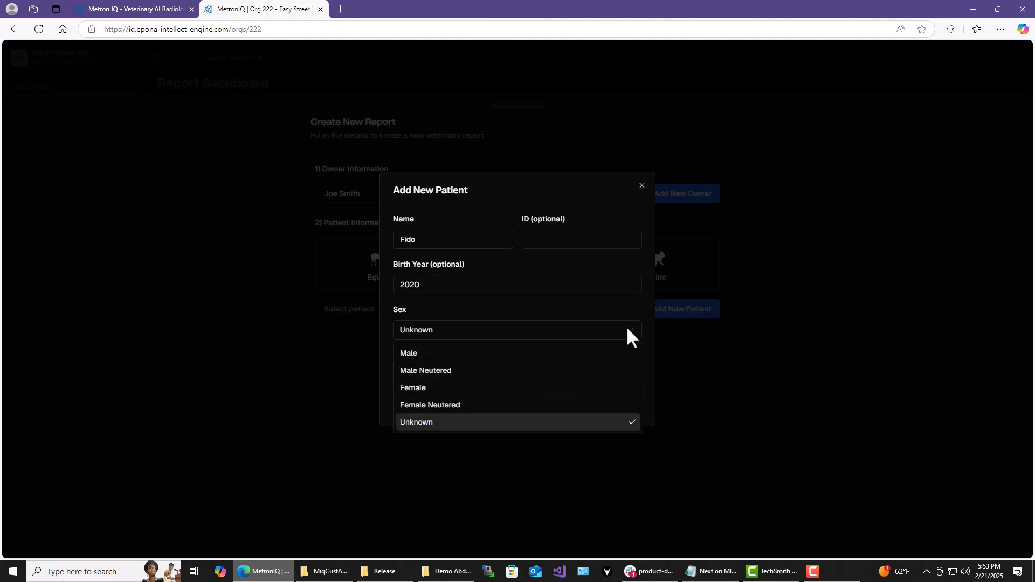
left_click(468, 370)
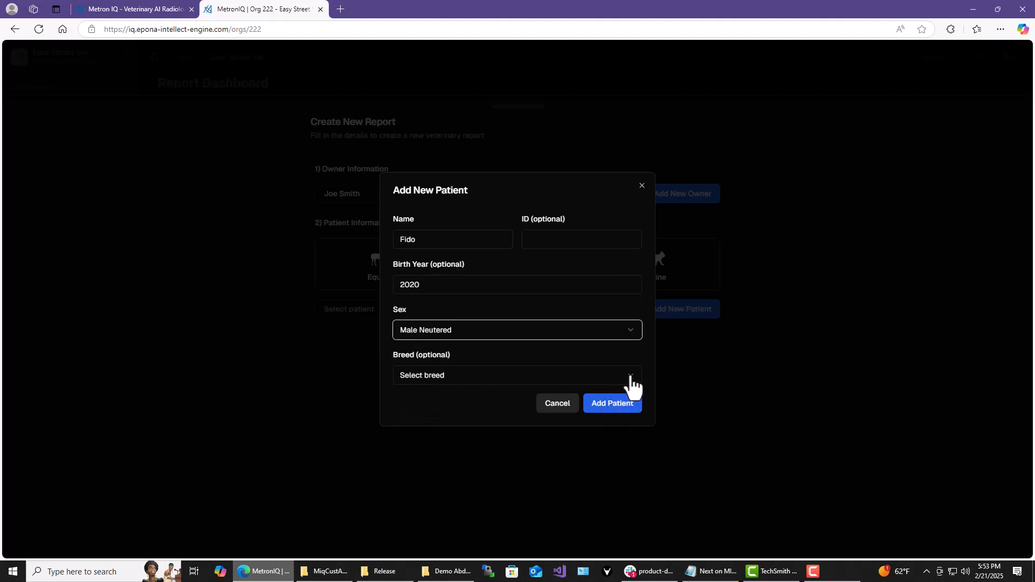
left_click(593, 375)
scroll(428, 263, "down", 5)
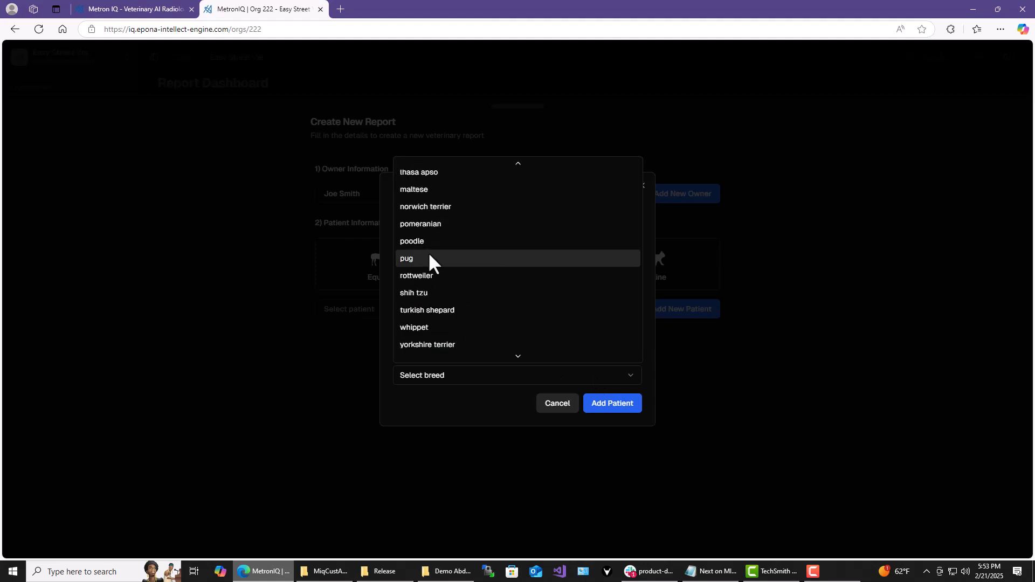
left_click(424, 241)
left_click(605, 405)
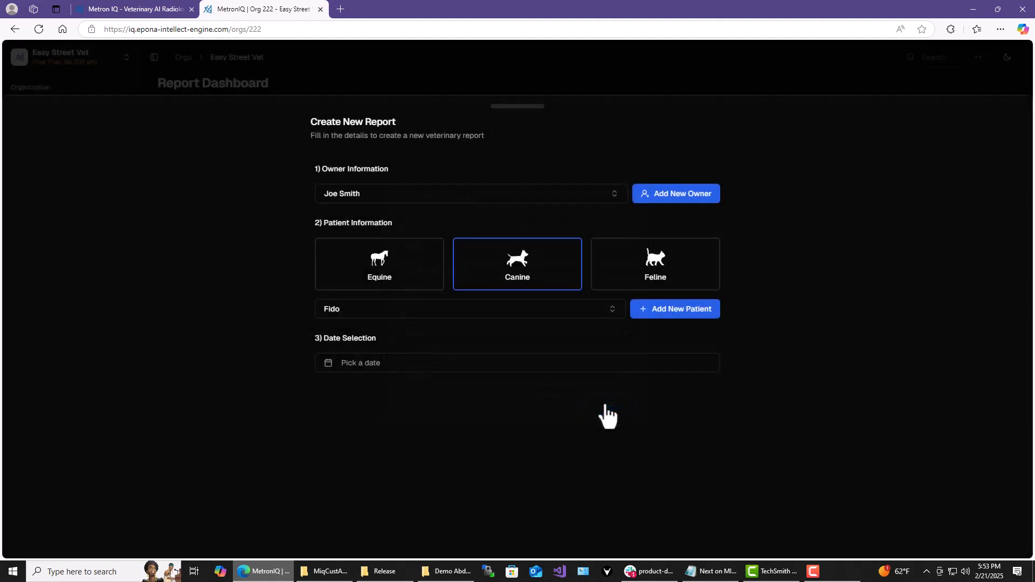
Step: Set the report date to February 21st, 2025
left_click(443, 364)
left_click(552, 491)
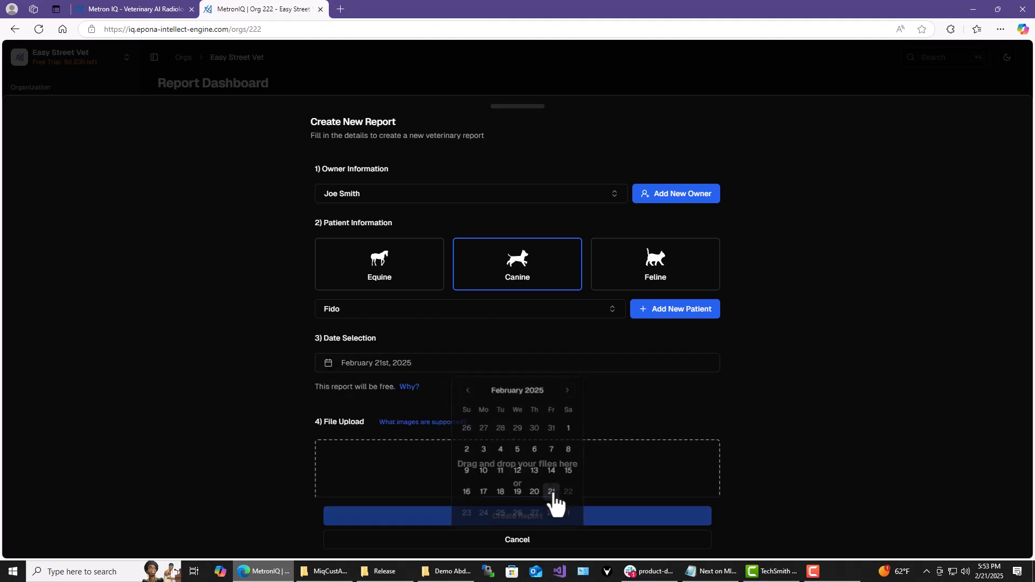
Step: Browse for upload files in Canopus > Intellect Engine > Metron-IQ > Test Canine Images > Test Collection Canine
scroll(655, 463, "down", 2)
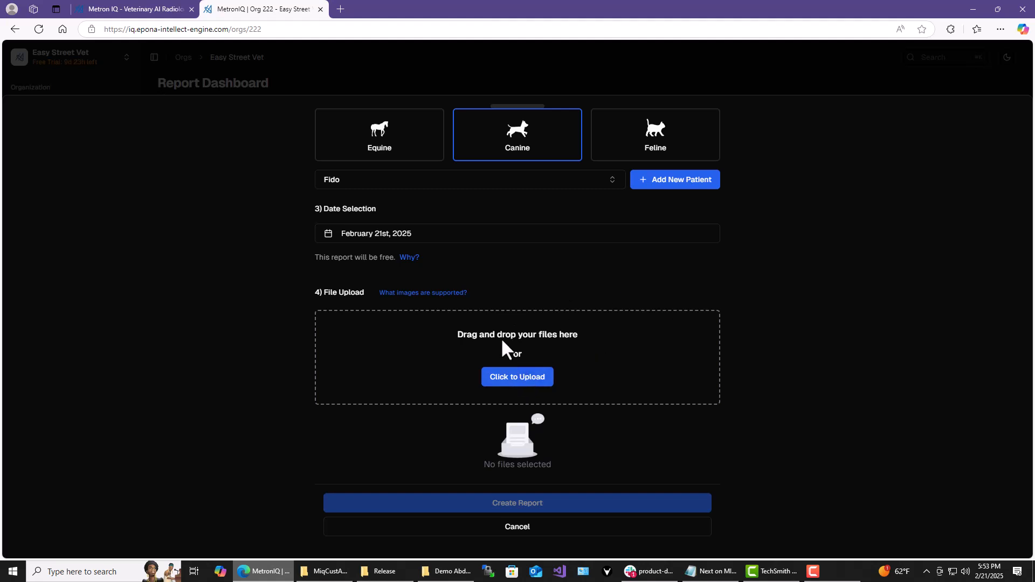
left_click(521, 380)
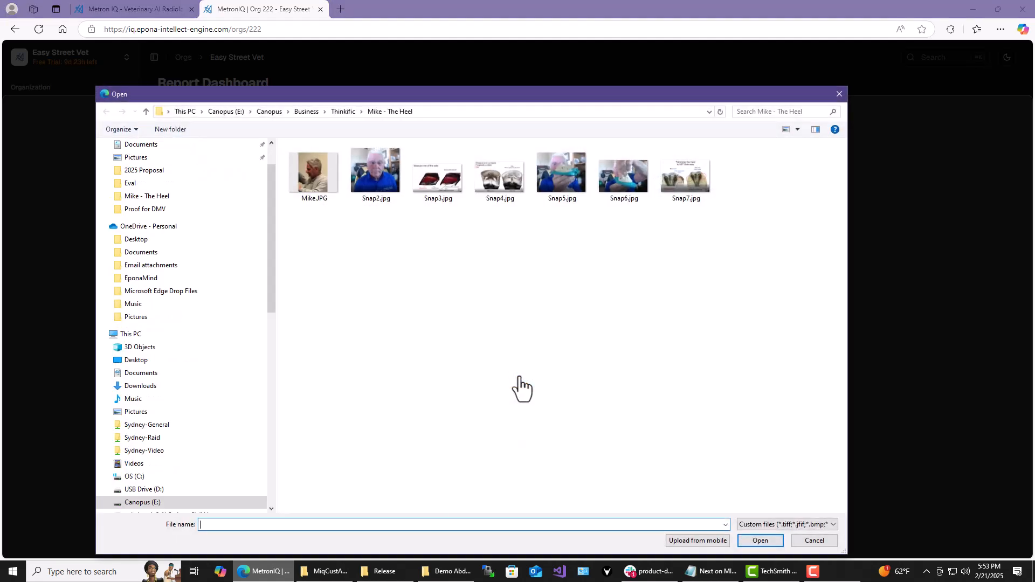
left_click(303, 112)
left_click(269, 112)
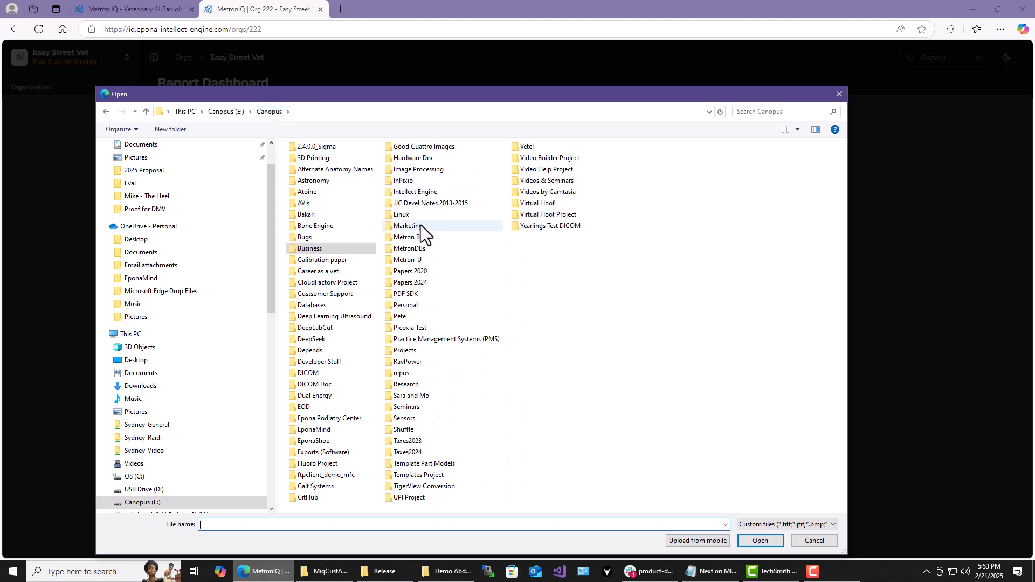
double_click(420, 192)
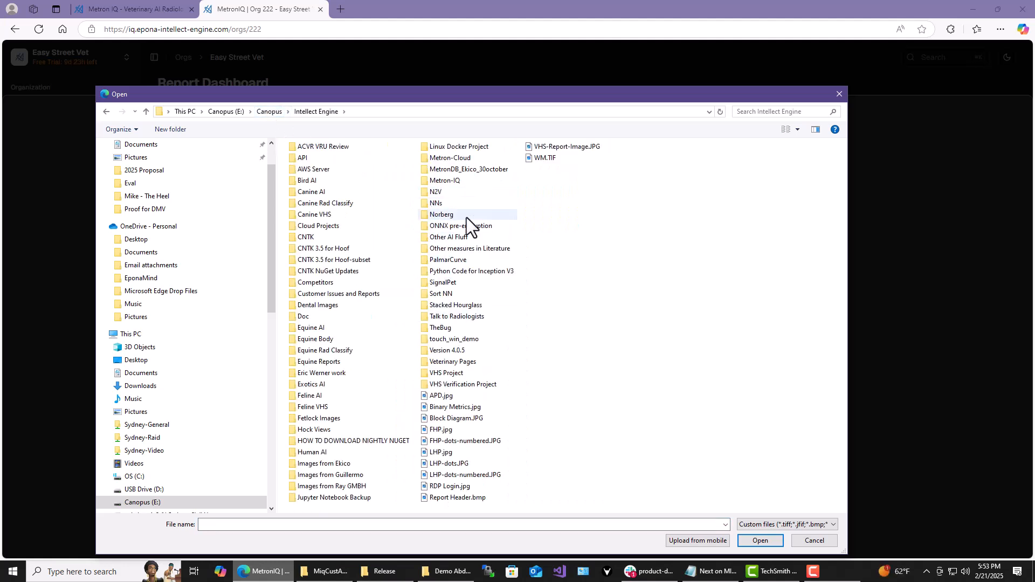
double_click(452, 183)
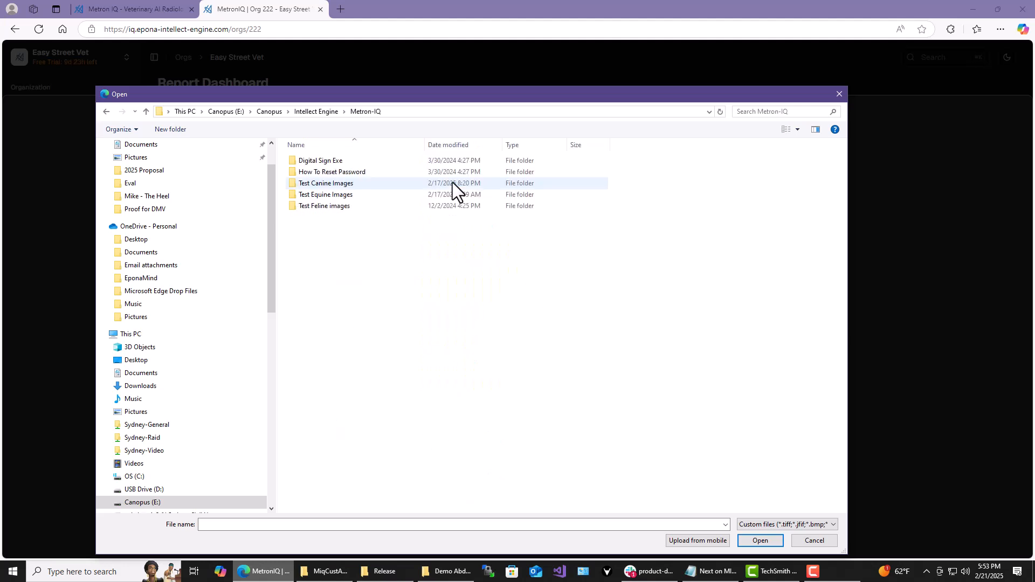
double_click(332, 182)
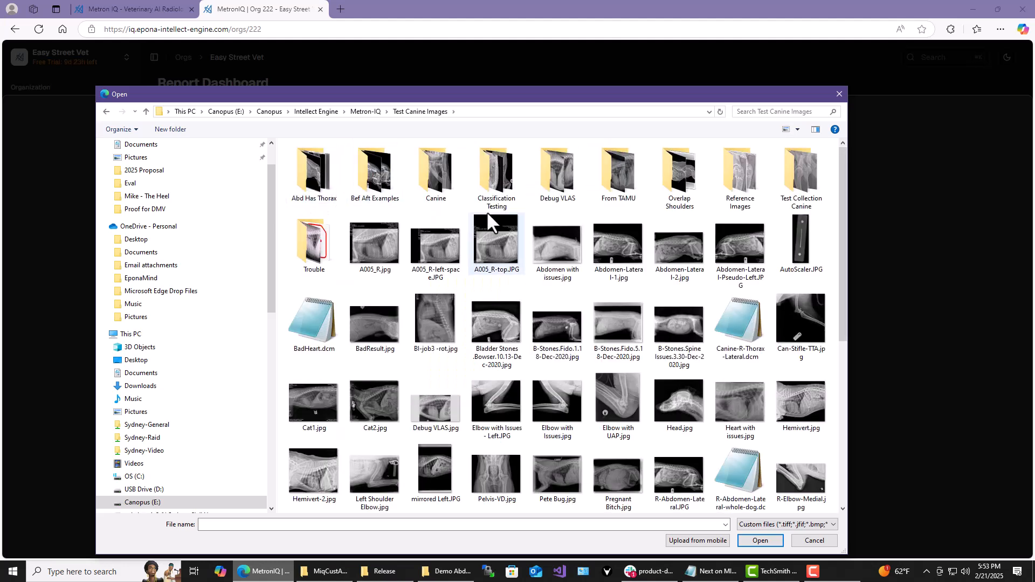
left_click(794, 177)
double_click(794, 177)
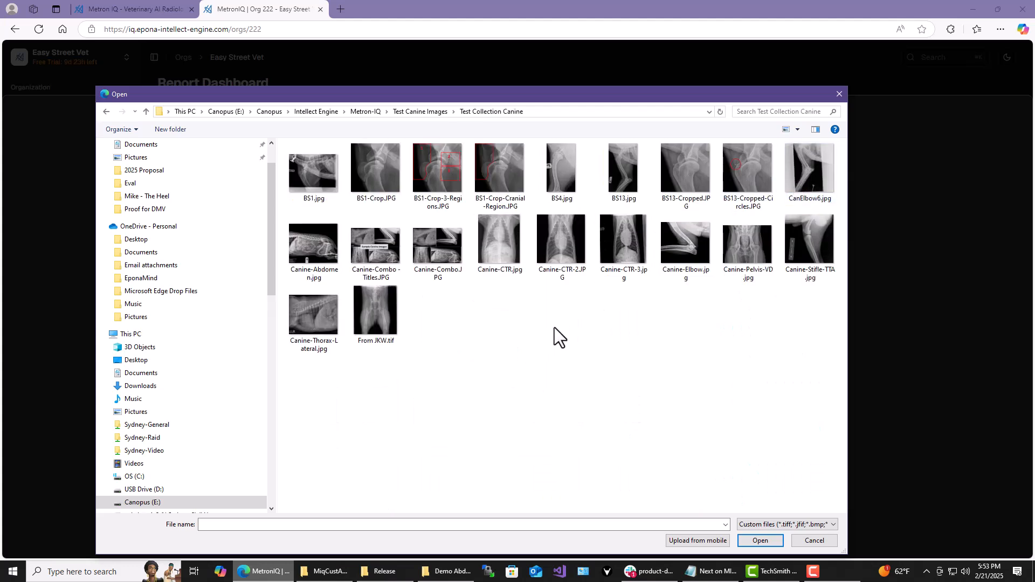
Step: Upload the images Canine-CTR-2.JPG and Canine-Pelvis-VD.jpg to the report
left_click(566, 239)
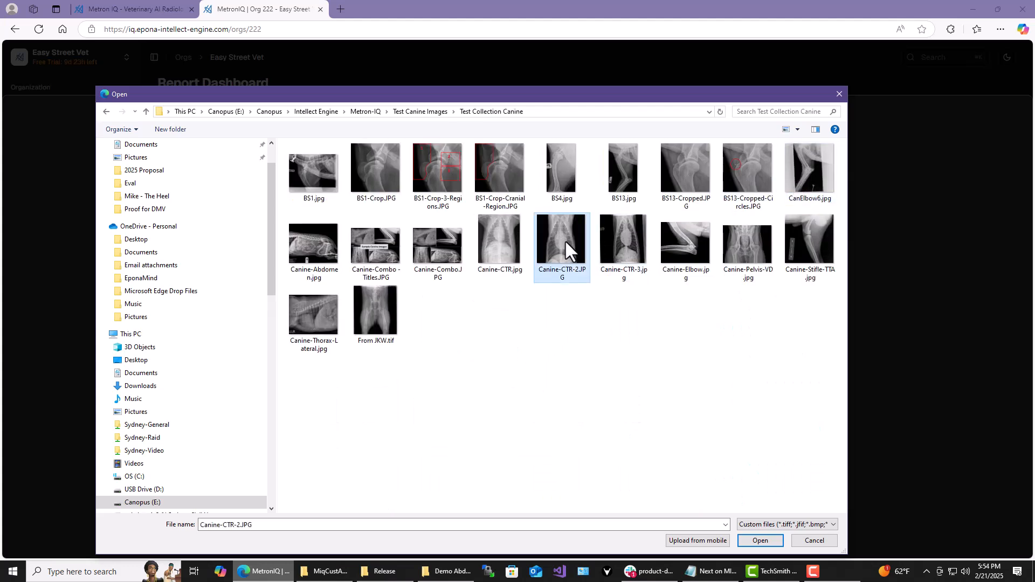
left_click(750, 248, "ctrl")
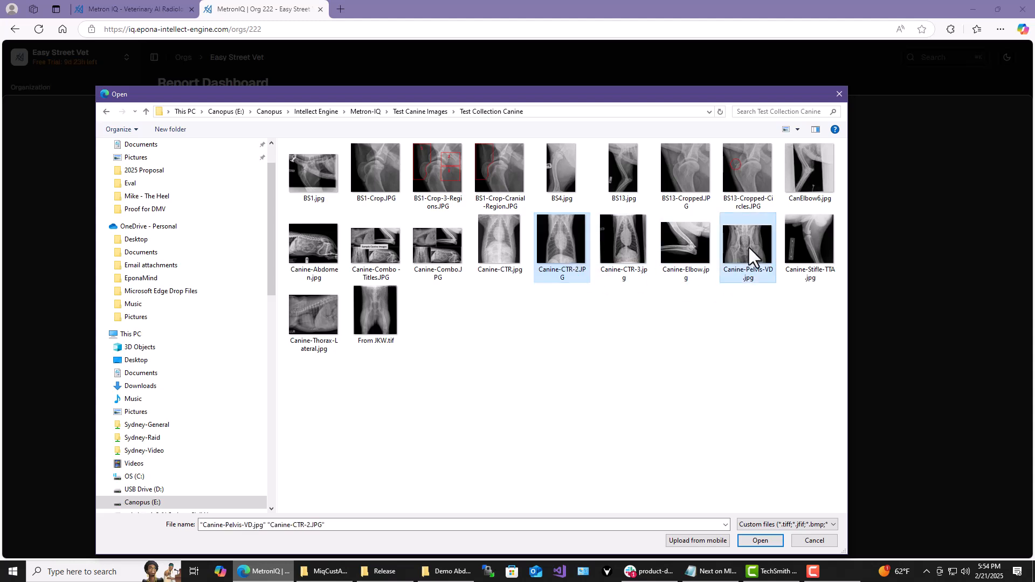
left_click(763, 541)
Step: Check the modality choices for the pelvis image, keep Radiograph, and create the report
scroll(733, 416, "down", 1)
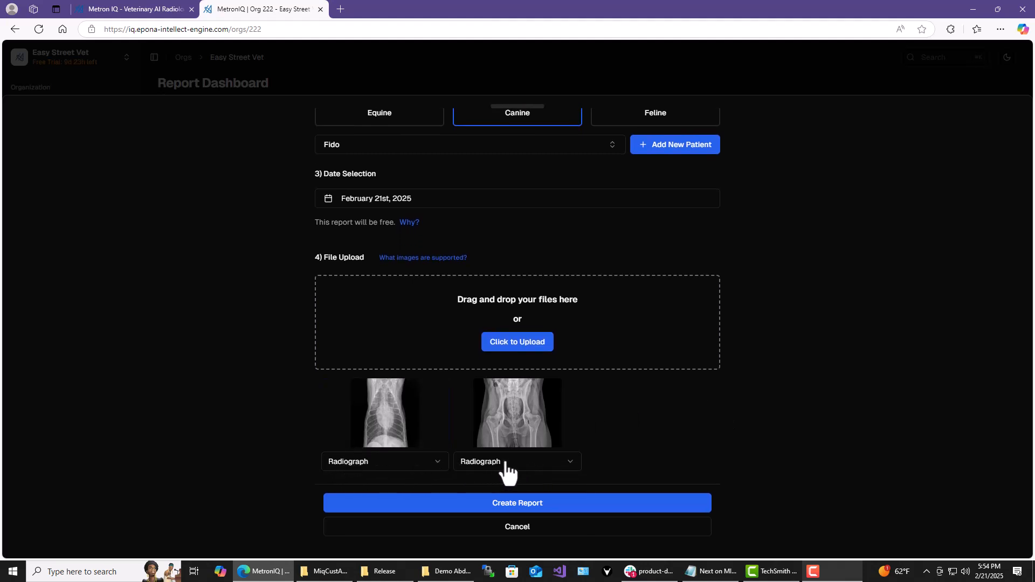
left_click(564, 464)
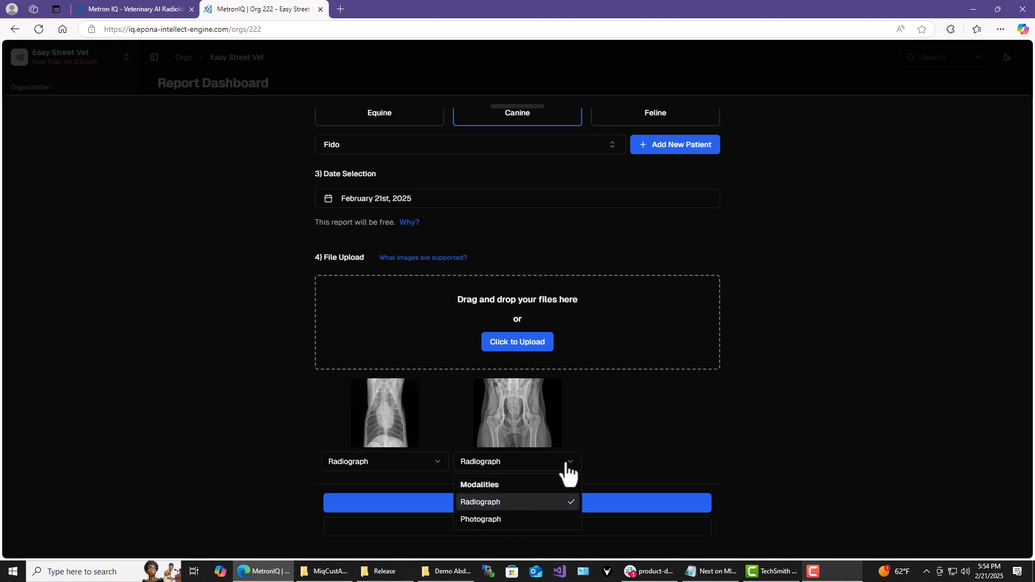
left_click(624, 467)
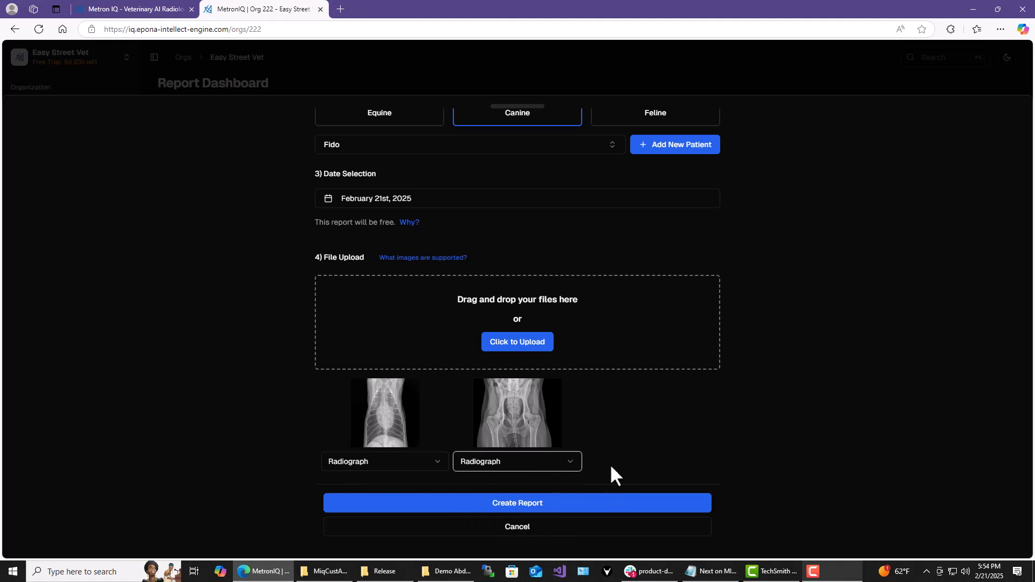
left_click(590, 505)
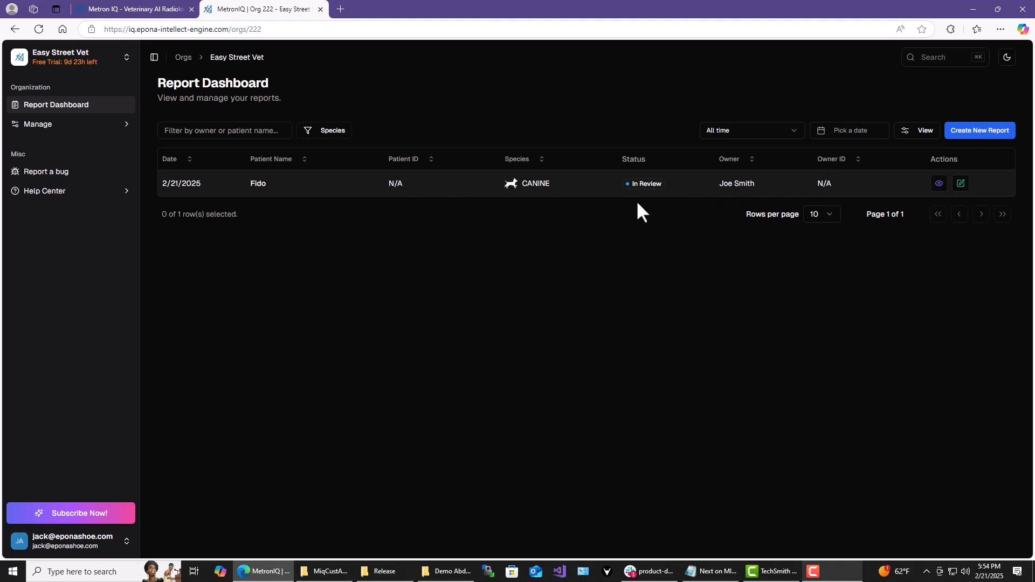
Step: View Fido's report and read through its cover, Norberg Hip Report and Cardiac Thoracic Ratio pages
left_click(940, 185)
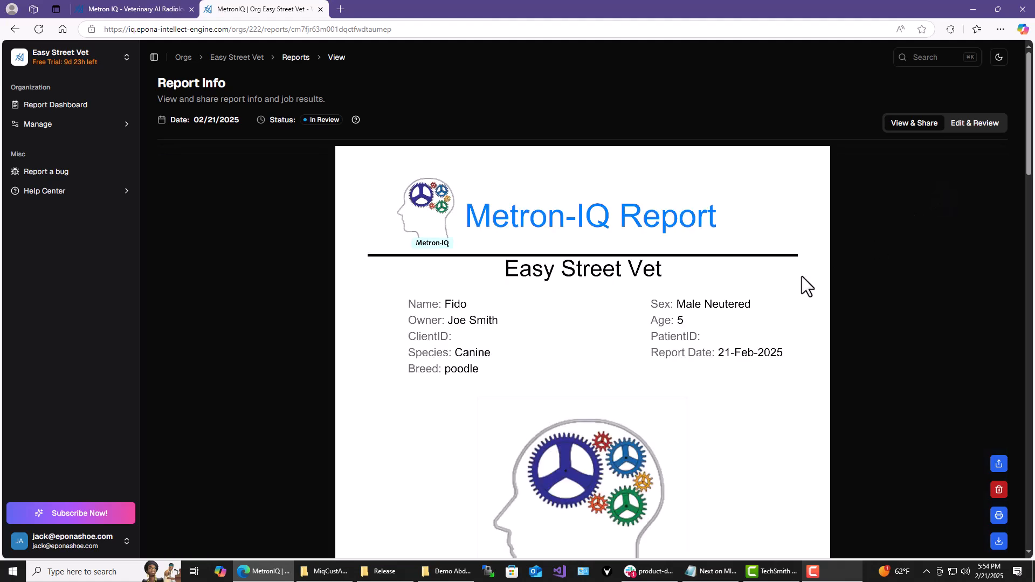
scroll(802, 278, "down", 4)
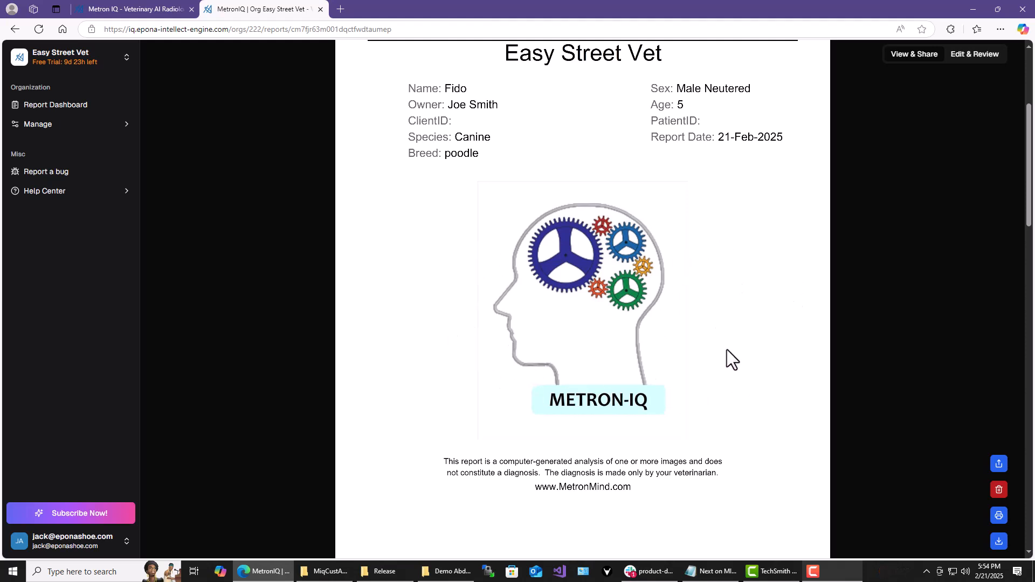
scroll(721, 343, "down", 8)
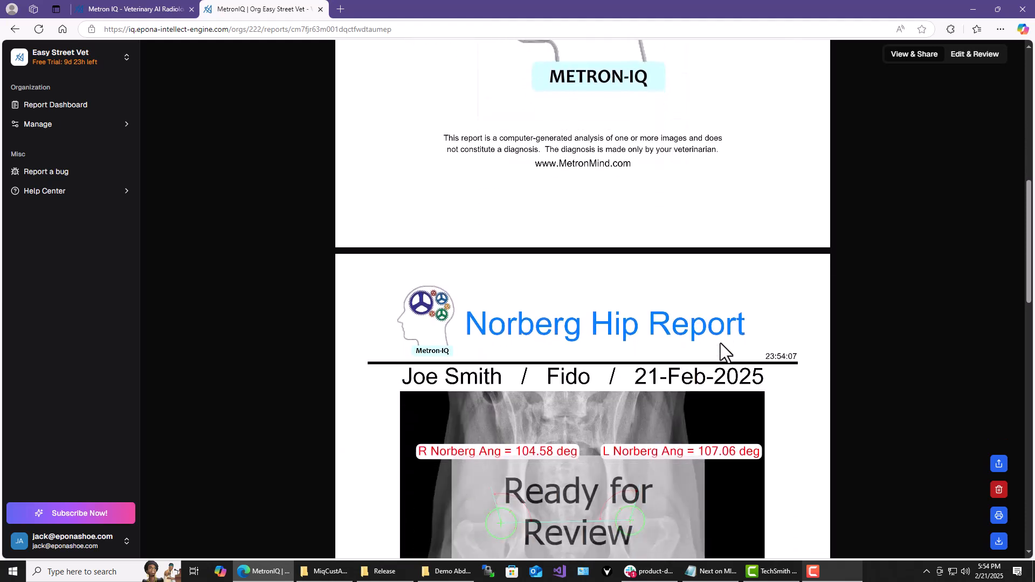
scroll(720, 345, "down", 1)
scroll(720, 345, "down", 1)
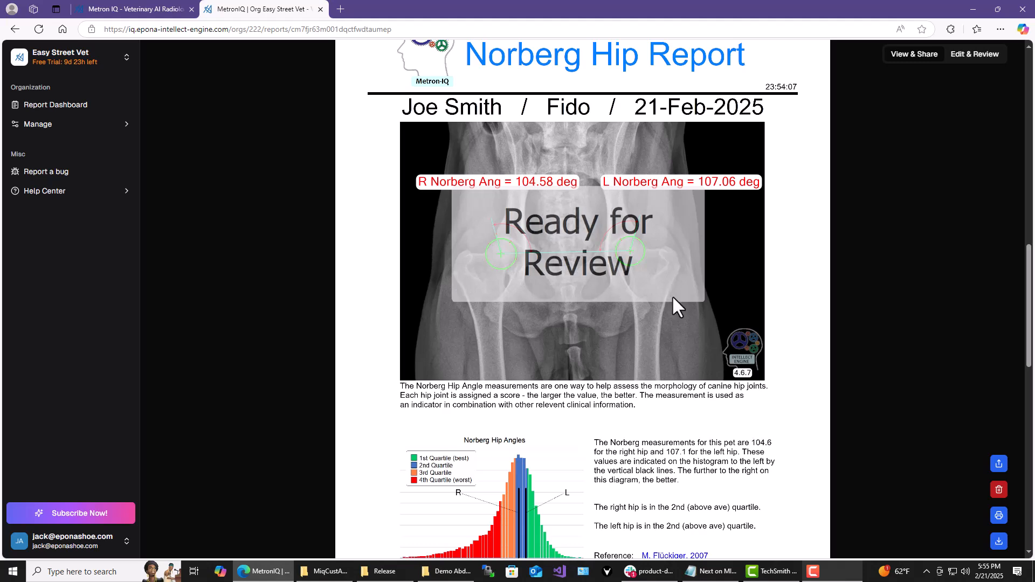
scroll(672, 295, "down", 10)
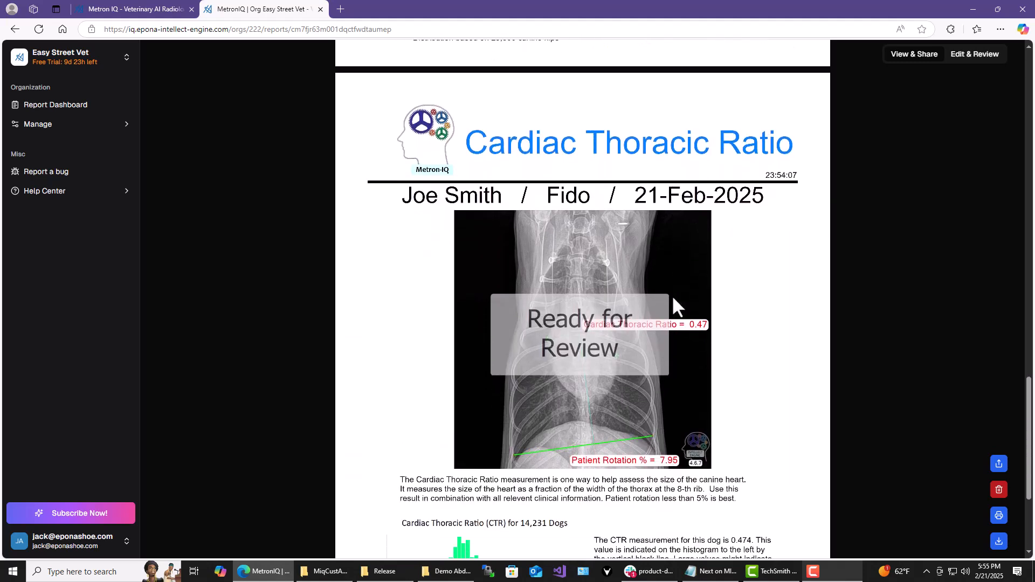
scroll(672, 295, "down", 1)
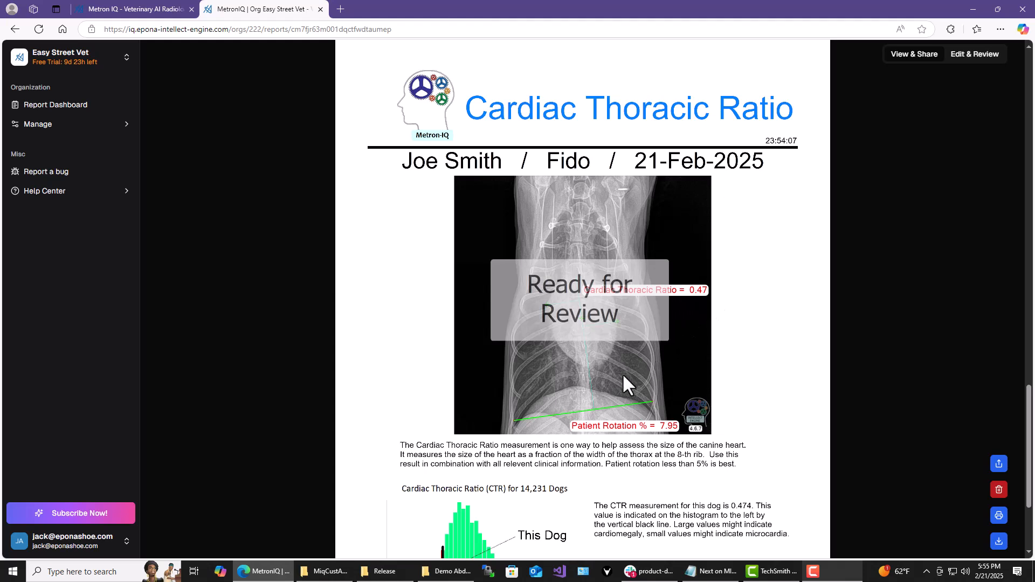
scroll(620, 379, "down", 3)
scroll(620, 378, "up", 6)
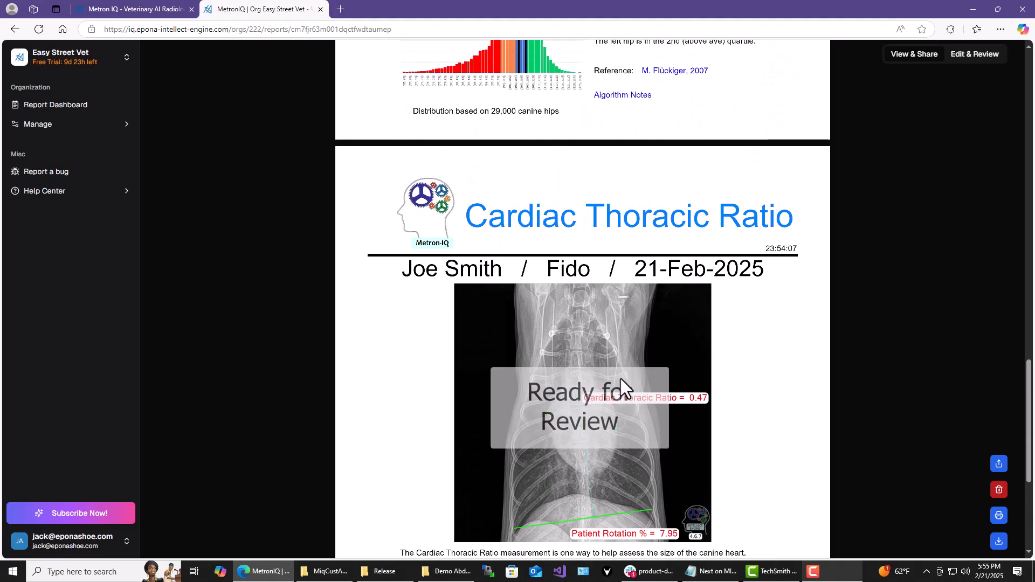
scroll(619, 379, "down", 4)
scroll(625, 377, "up", 20)
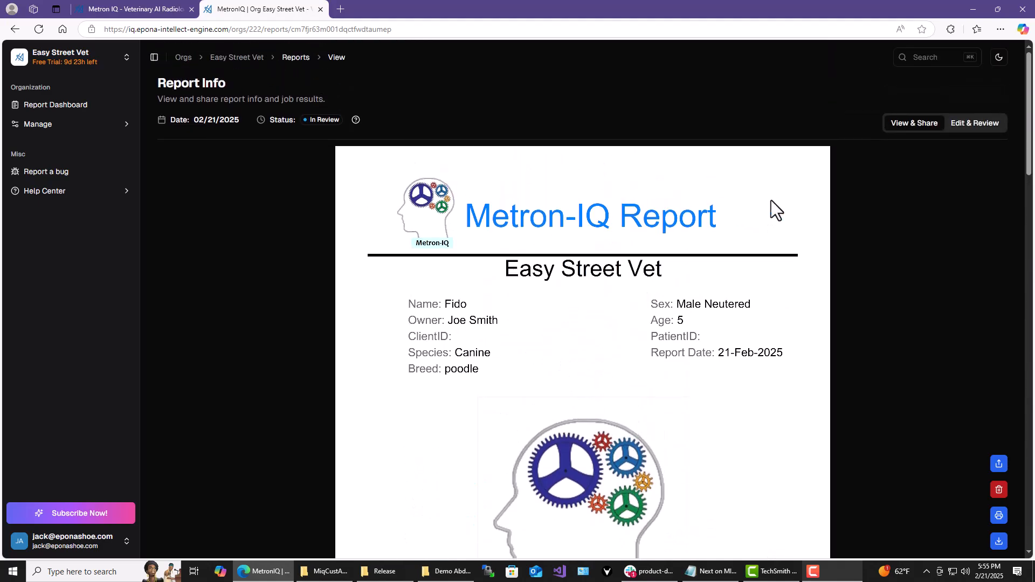
Step: Adjust the Cardiac Thoracic Ratio page's markup by repositioning points 1, 2 and 5 on the chest radiograph, and save the points
left_click(973, 125)
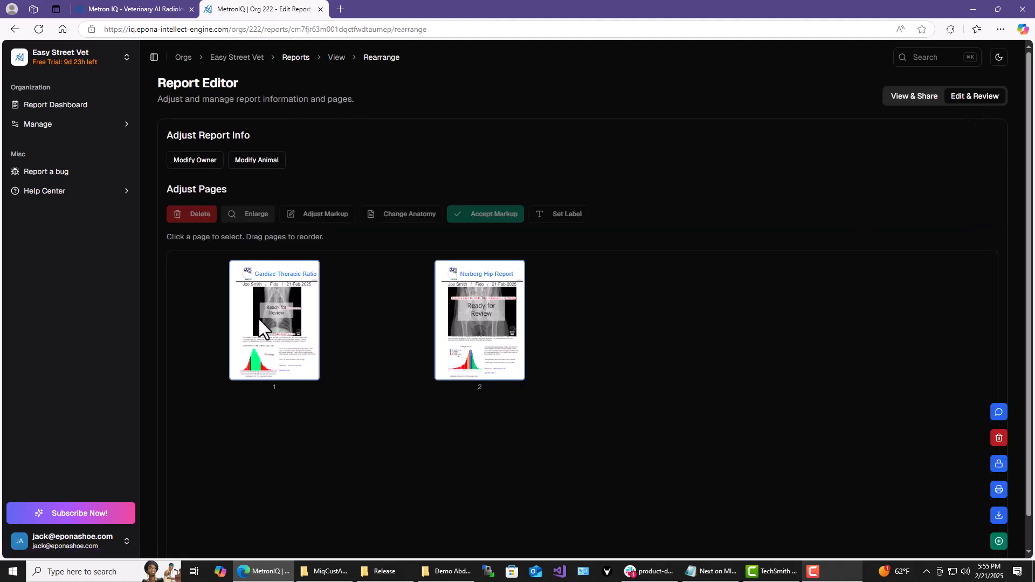
left_click(277, 318)
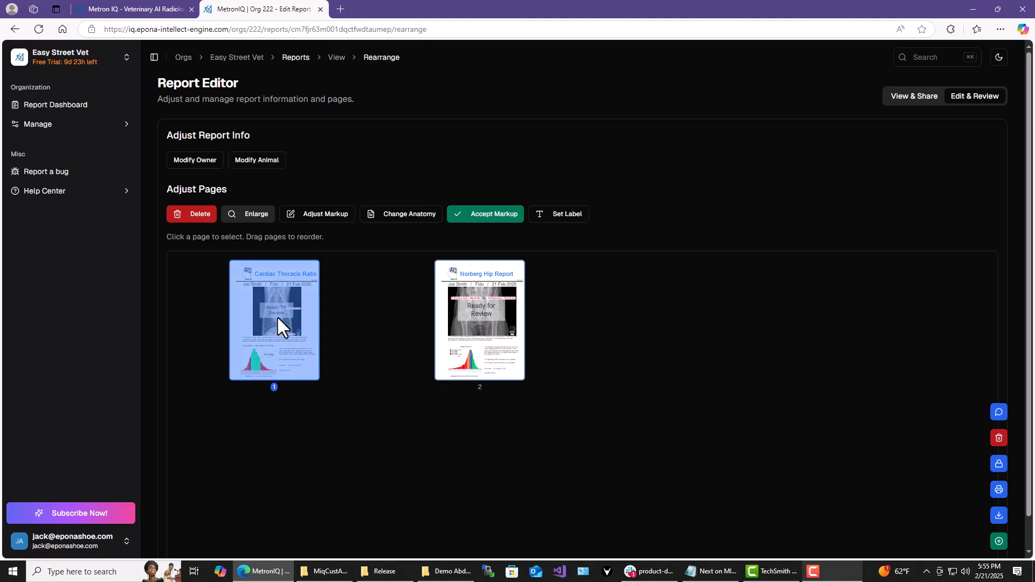
left_click(340, 218)
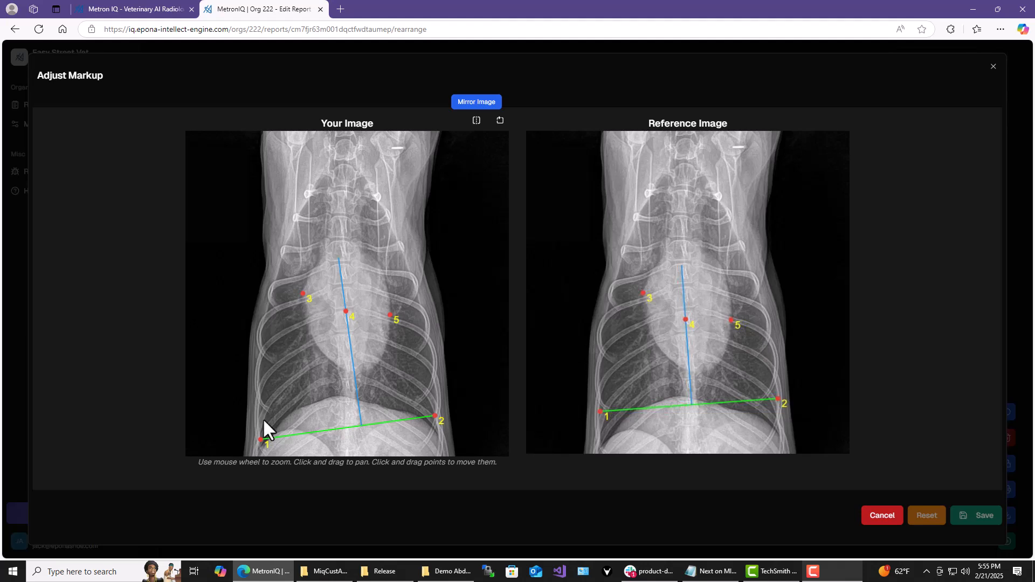
left_click_drag(262, 441, 260, 425)
left_click_drag(434, 421, 438, 417)
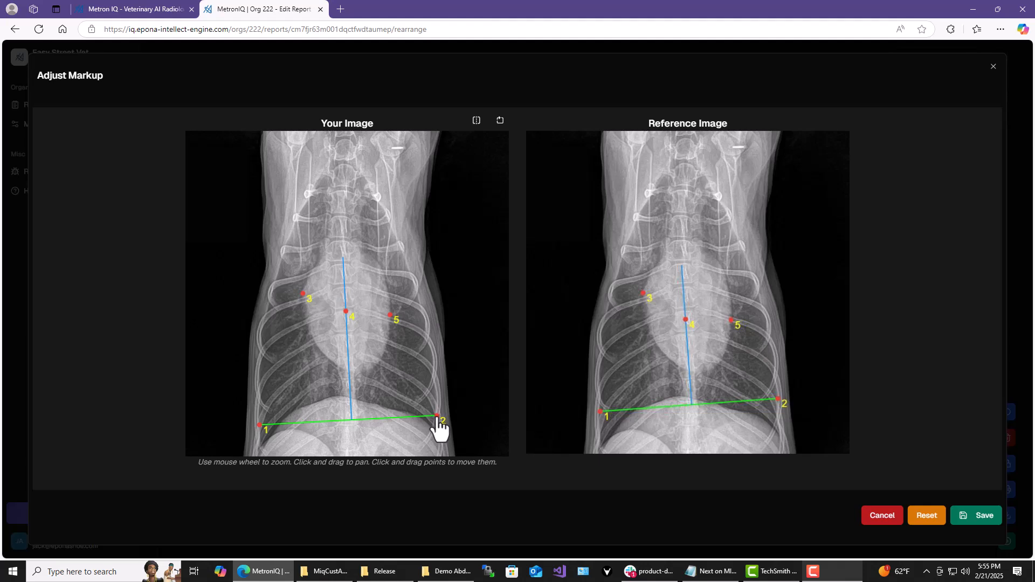
mouse_move(387, 315)
left_mouse_down()
mouse_move(389, 335)
mouse_move(391, 324)
left_mouse_up()
left_click(982, 518)
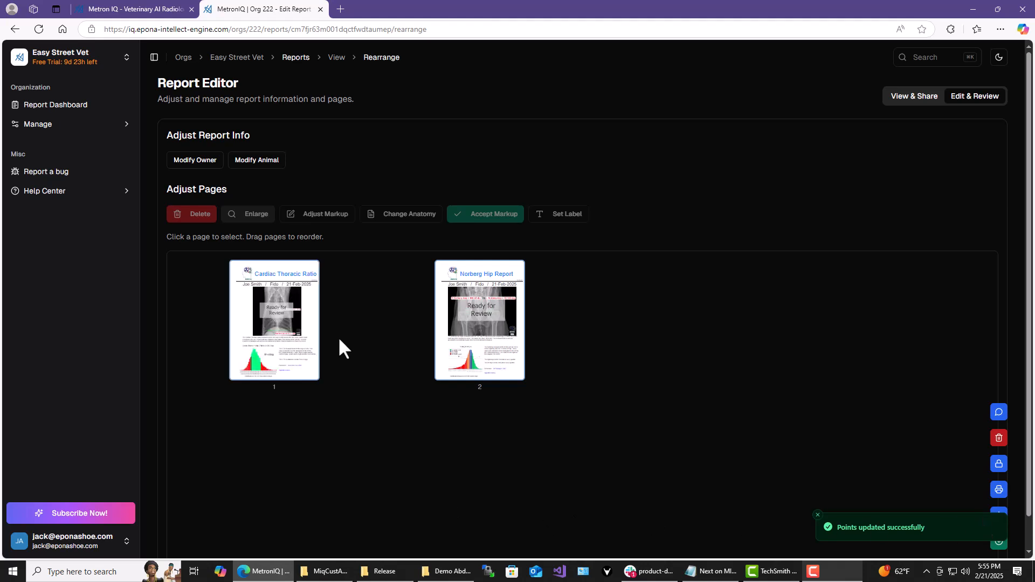
Step: Accept the markup on both the Cardiac Thoracic Ratio page and the Norberg Hip Report page
left_click(279, 323)
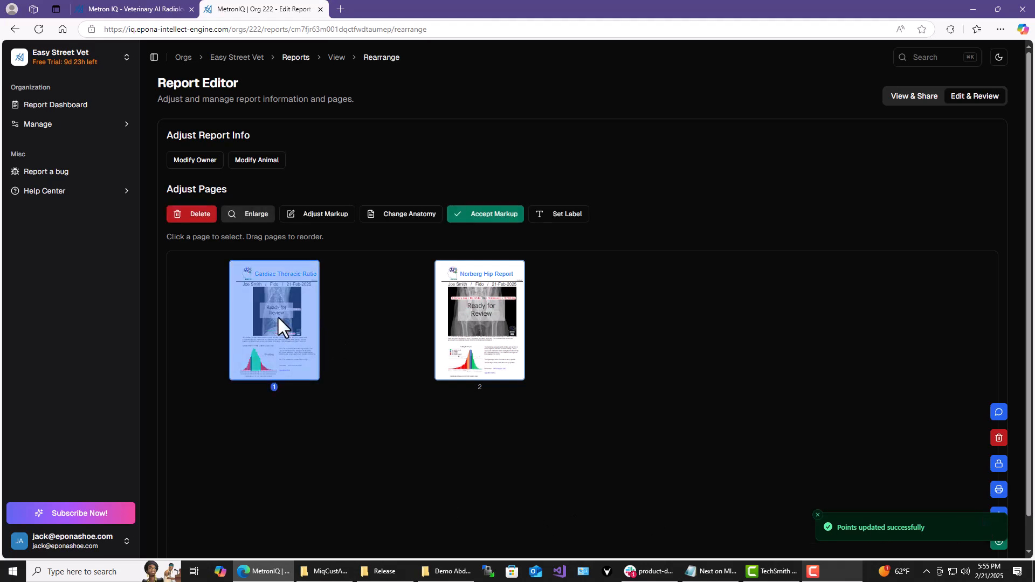
left_click(510, 220)
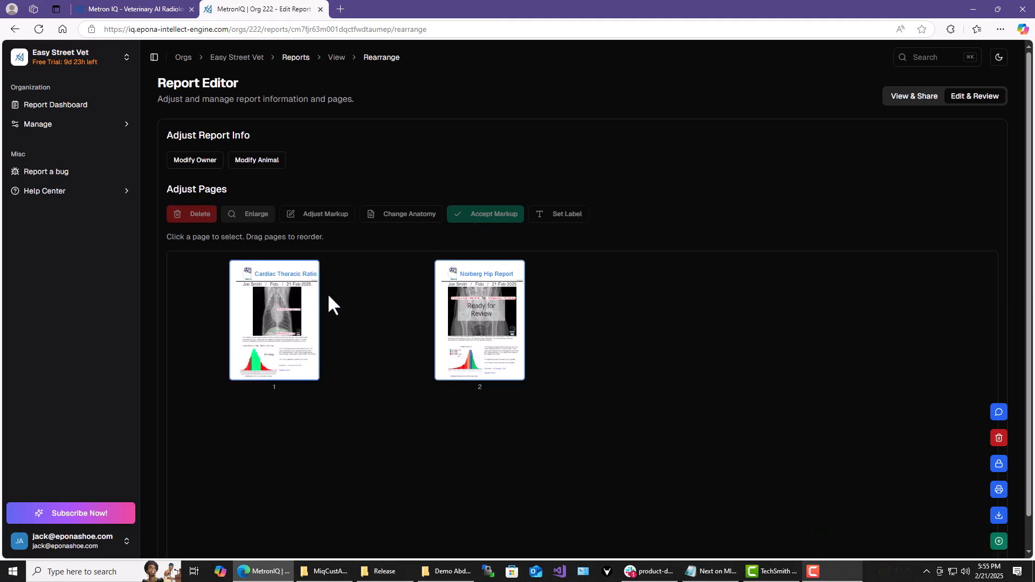
left_click(477, 322)
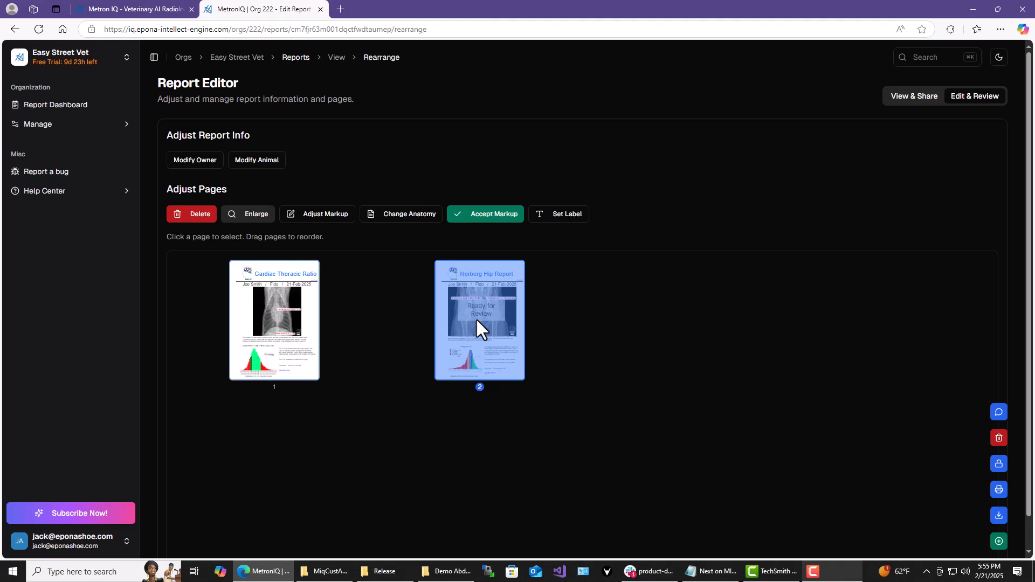
left_click(491, 229)
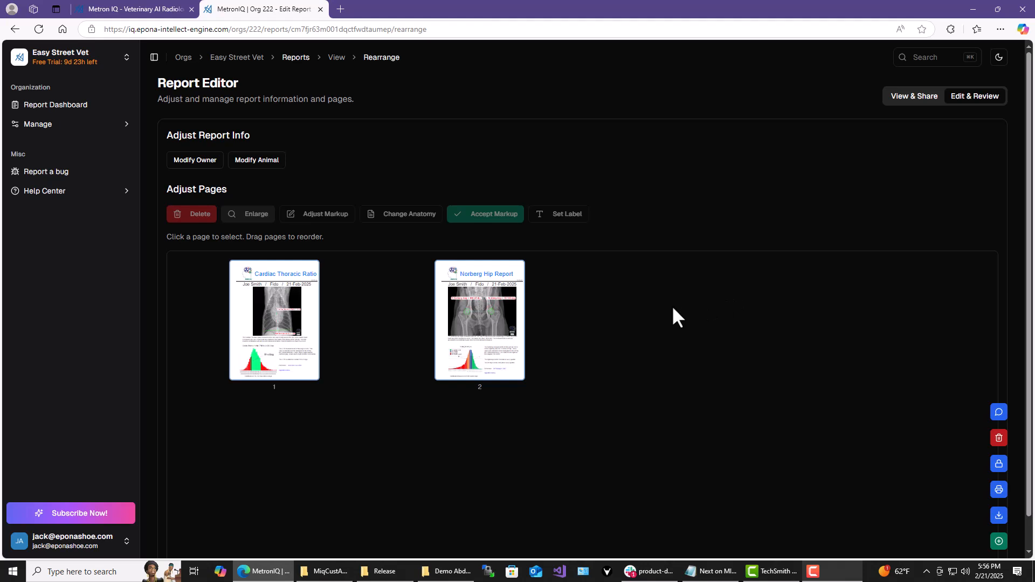
Step: View the updated report and examine the measurements and histograms on its Cardiac Thoracic Ratio and Norberg Hip Report pages
left_click(914, 95)
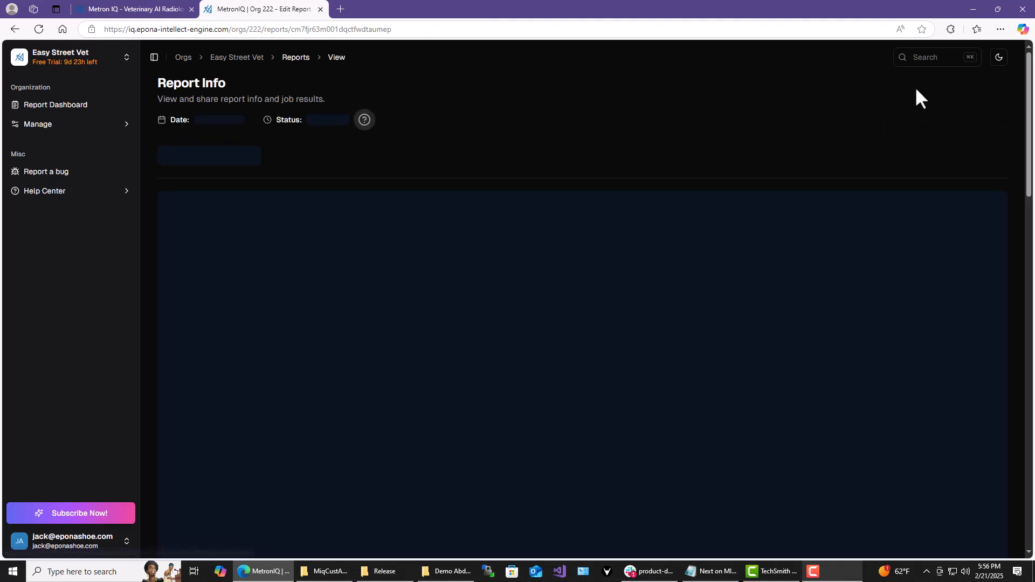
scroll(780, 302, "down", 10)
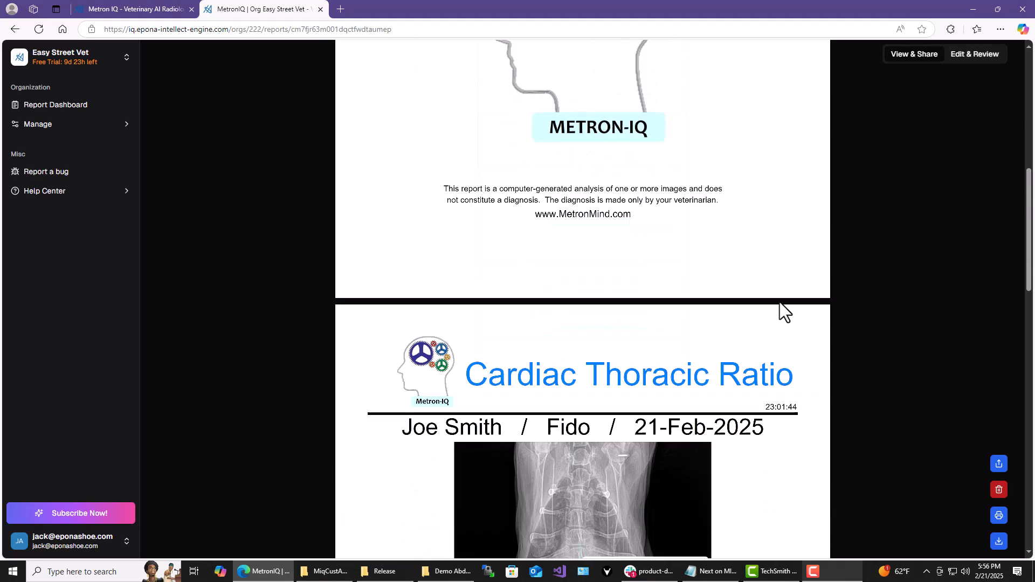
scroll(779, 302, "up", 3)
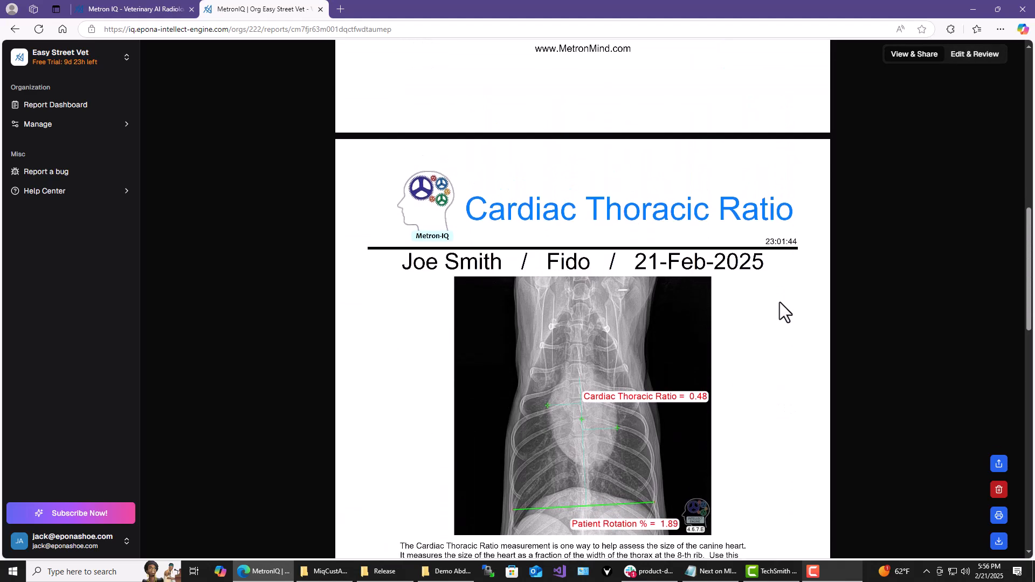
scroll(779, 302, "down", 3)
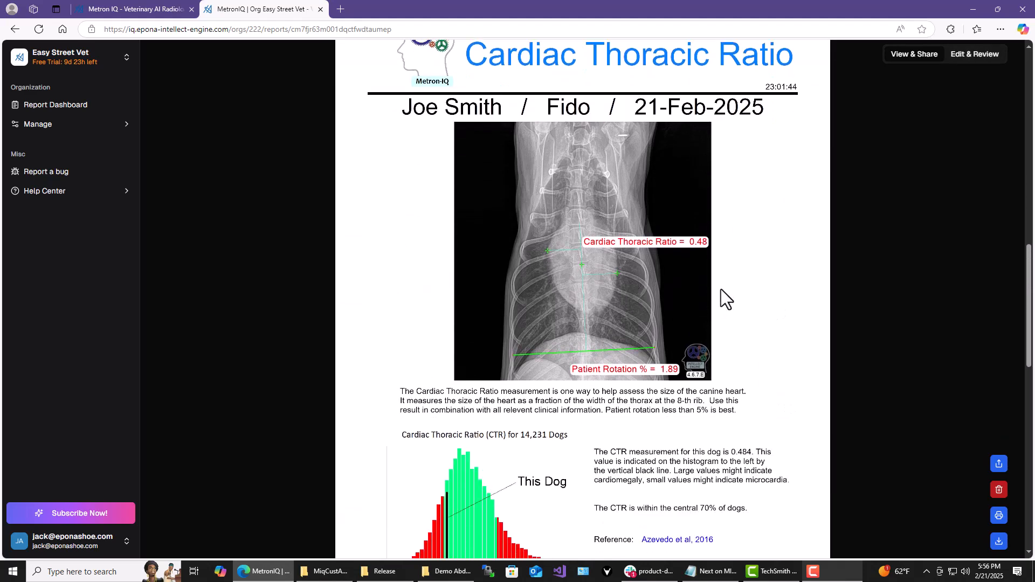
scroll(723, 291, "down", 2)
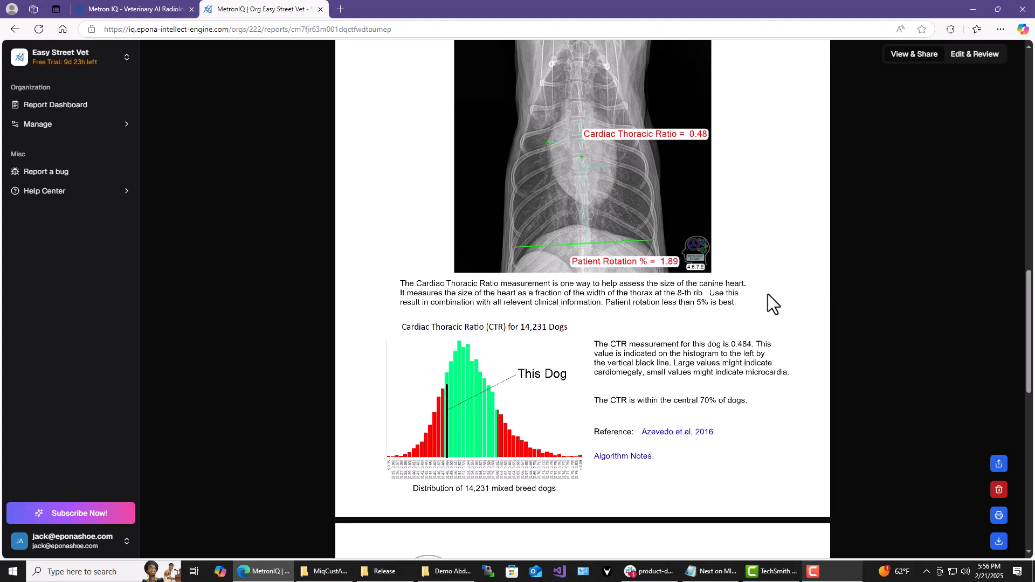
scroll(768, 293, "down", 5)
scroll(768, 293, "down", 5)
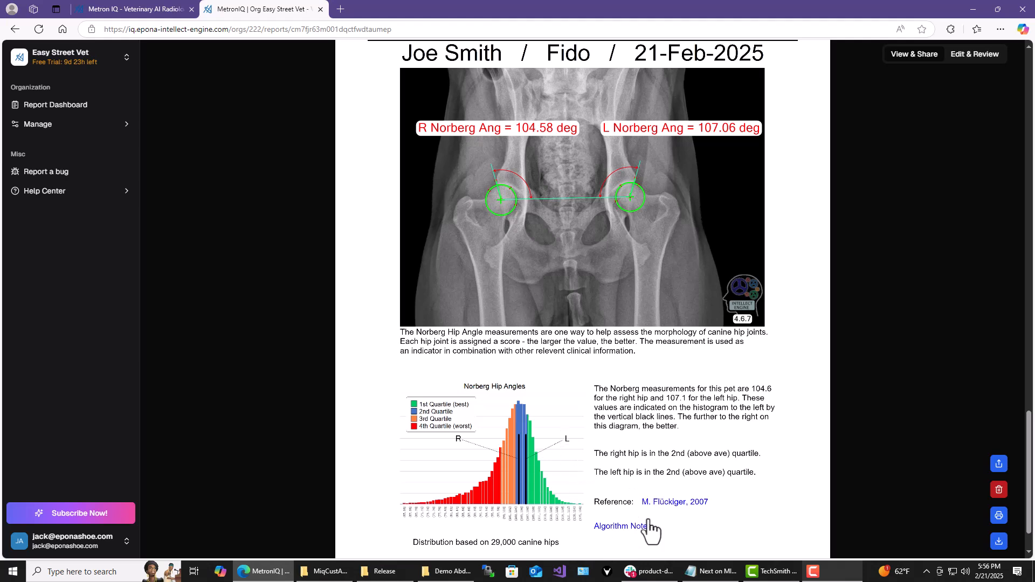
scroll(736, 465, "down", 2)
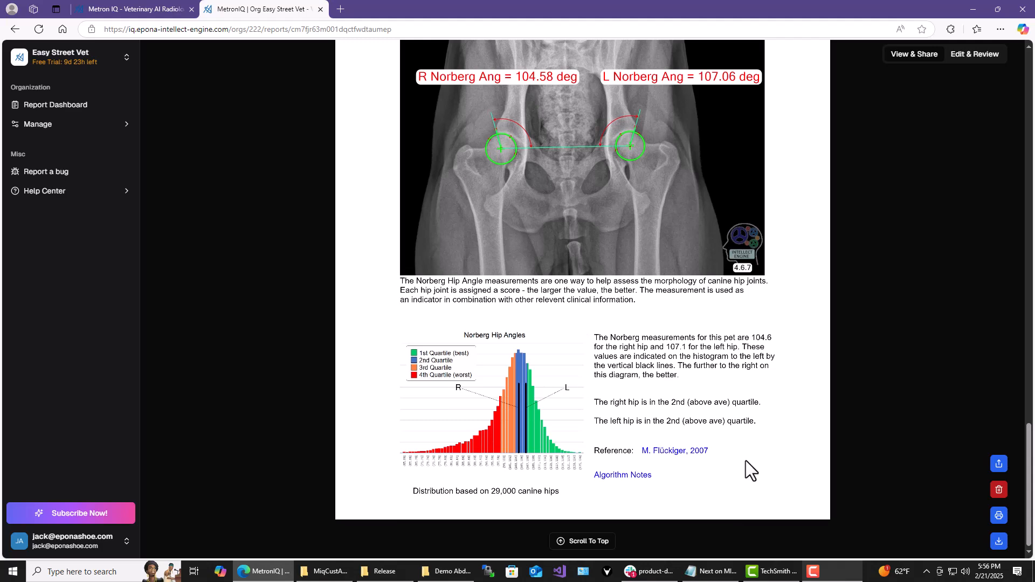
scroll(707, 435, "up", 20)
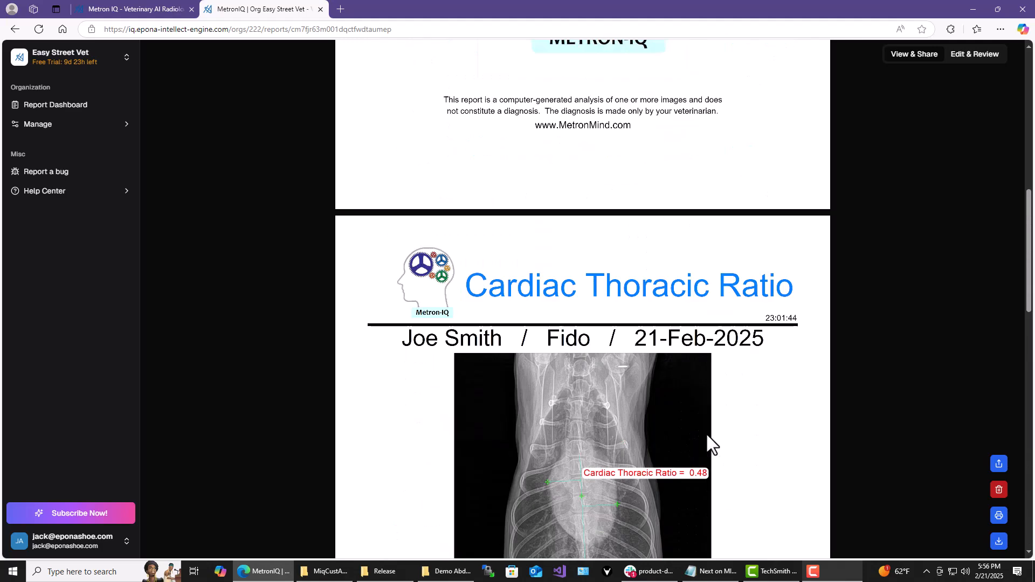
scroll(706, 435, "up", 3)
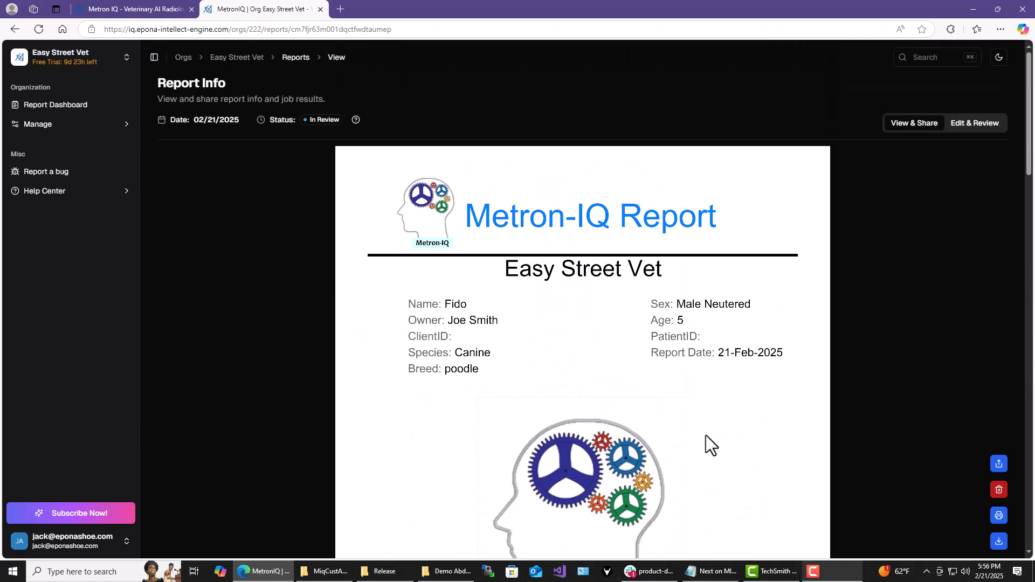